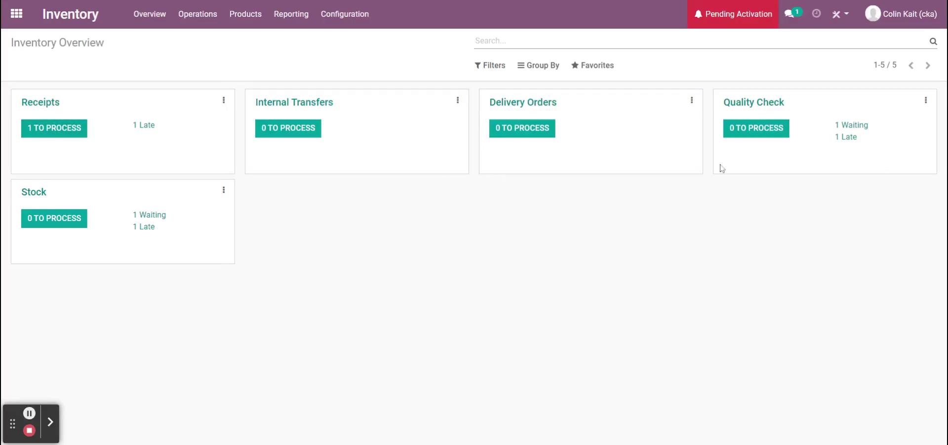
- Validate receipt WH/IN/00006, receiving 1.00 Test Product 1 into WH/Input, then return to the Overview
click(80, 136)
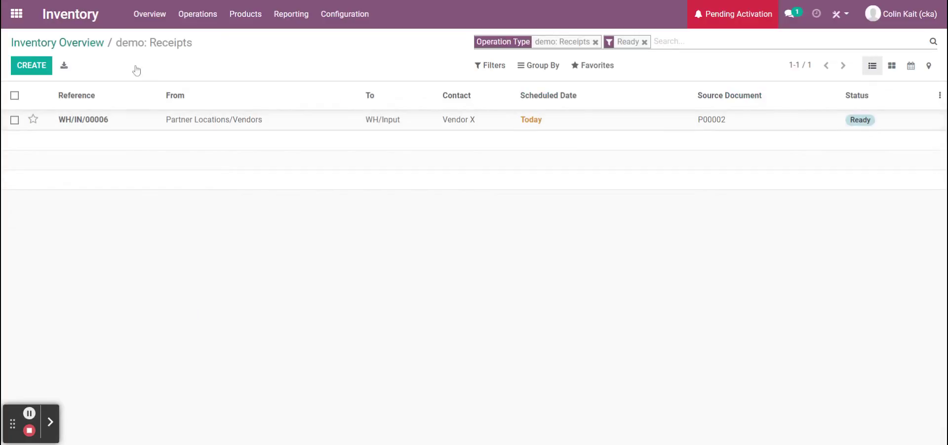
click(88, 44)
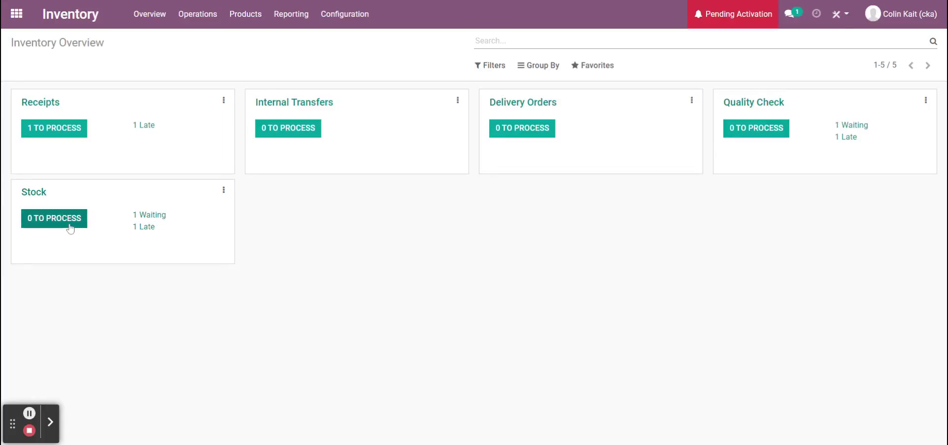
click(54, 127)
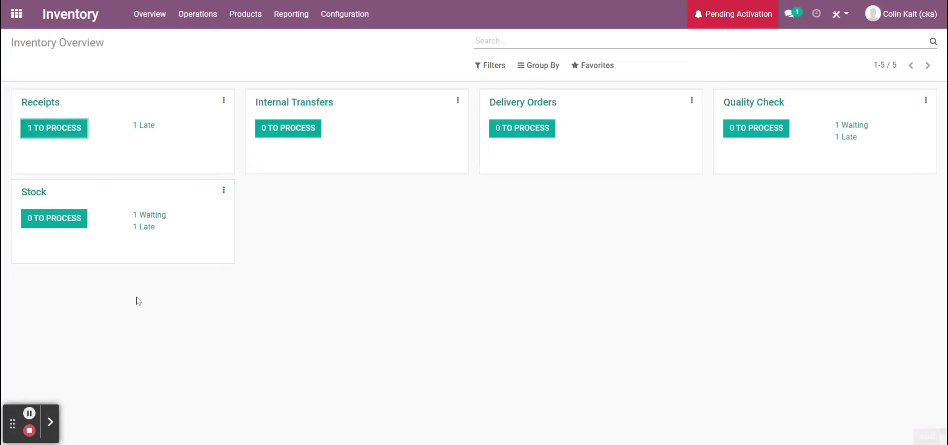
click(133, 125)
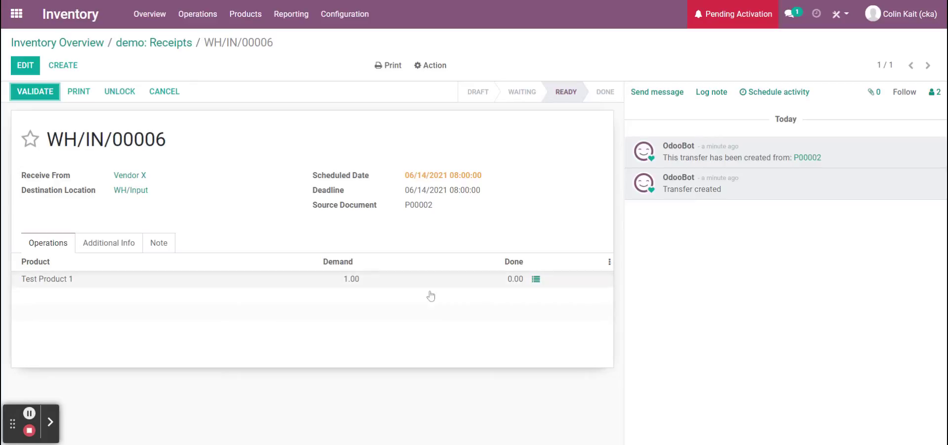
click(35, 92)
click(205, 125)
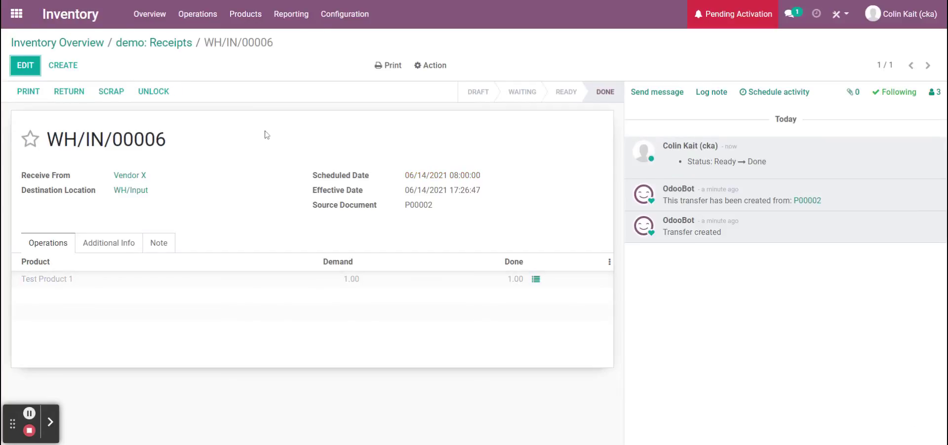
click(84, 44)
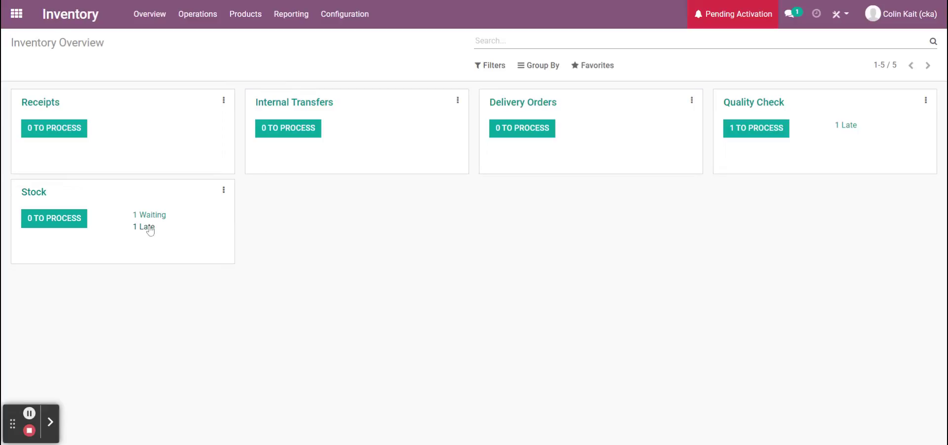
- Validate quality check transfer WH/QA/00003, moving 1.00 Test Product 1 to WH/Quality Control
click(743, 127)
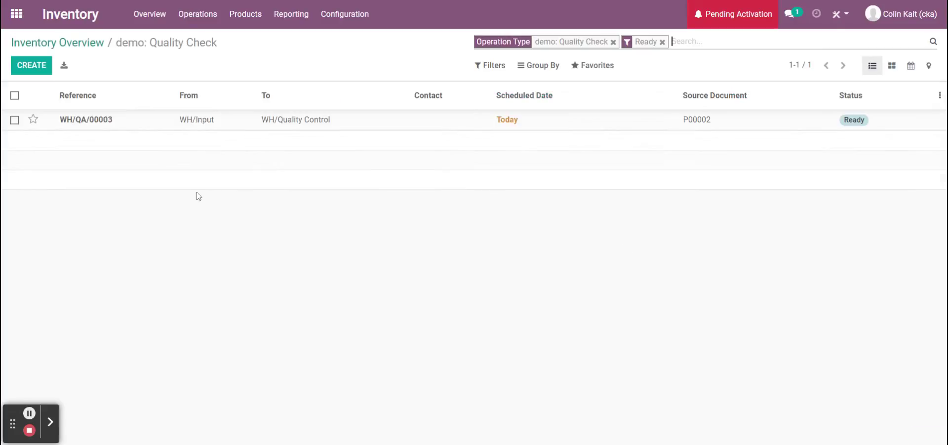
click(58, 120)
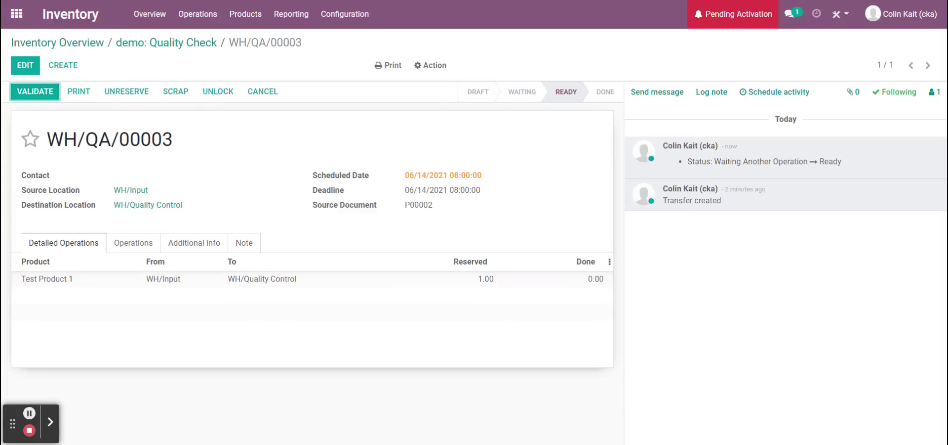
click(34, 91)
click(211, 136)
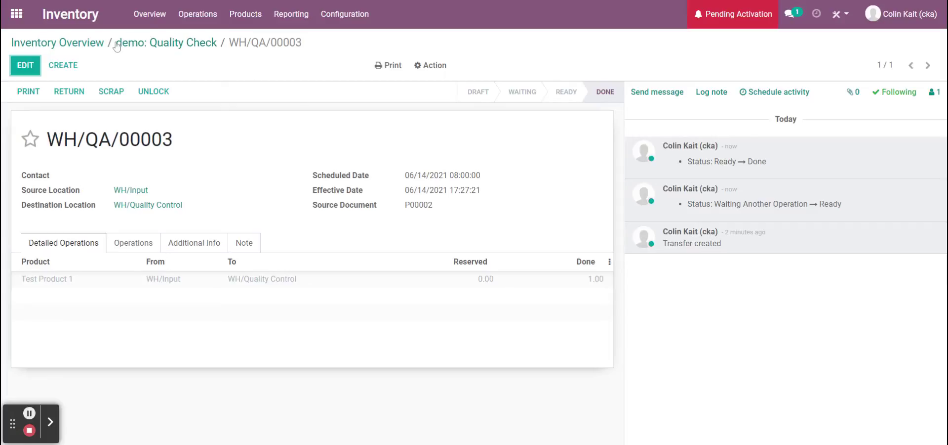
- Open stock transfer WH/ST/00001 from the Overview and list its printable documents
click(97, 43)
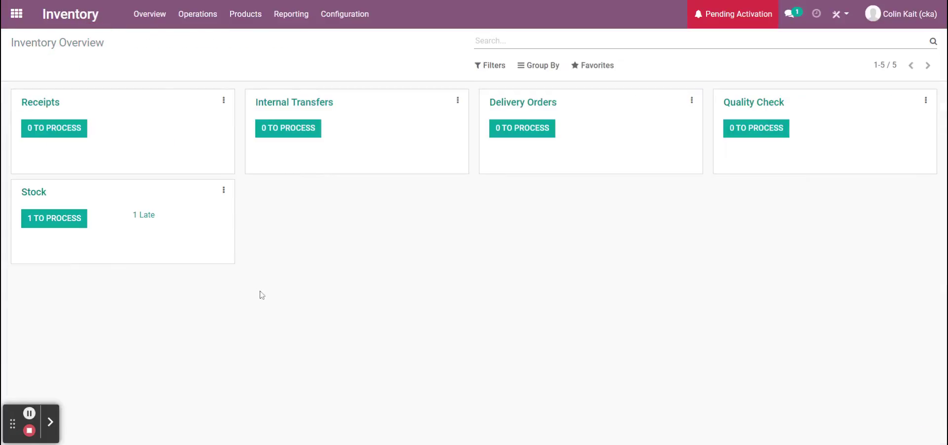
click(80, 218)
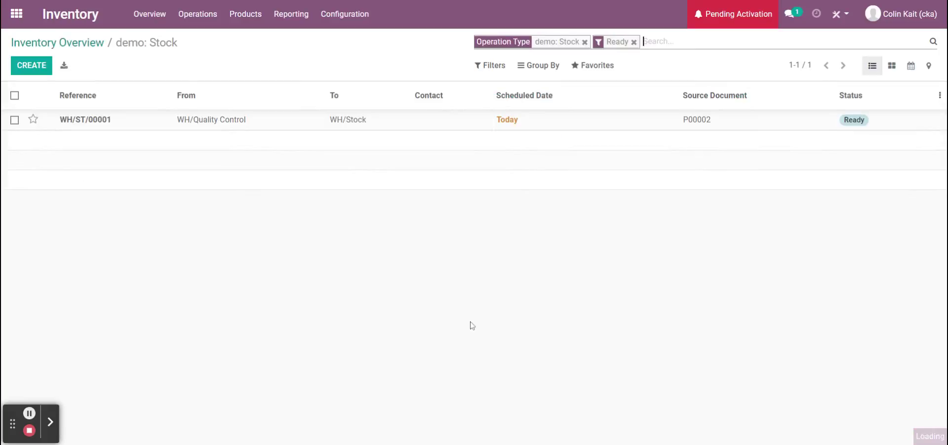
click(129, 120)
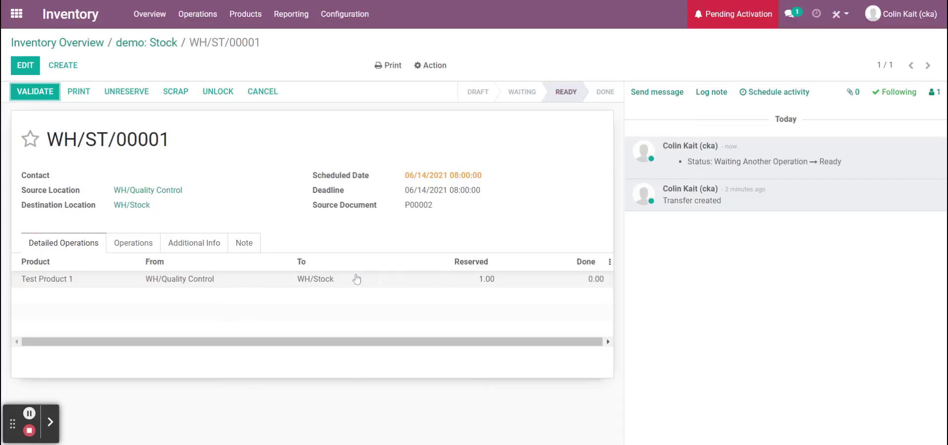
click(386, 67)
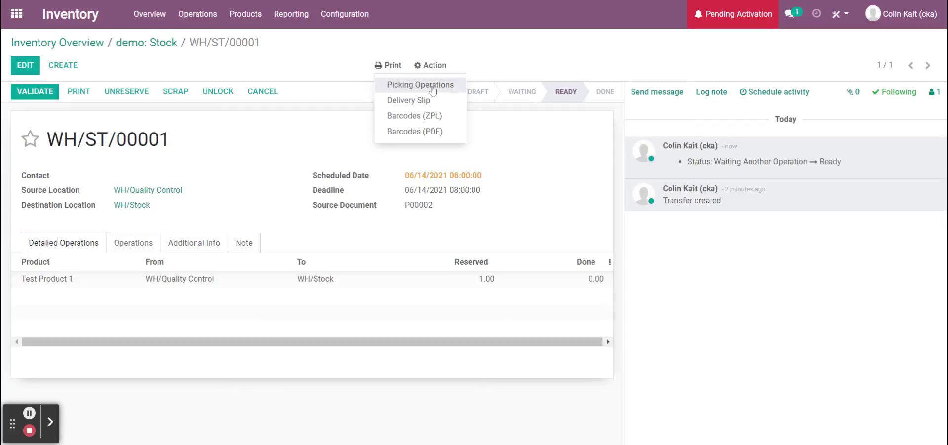
- Print the barcodes of transfer WH/ST/00001 as a PDF
click(522, 154)
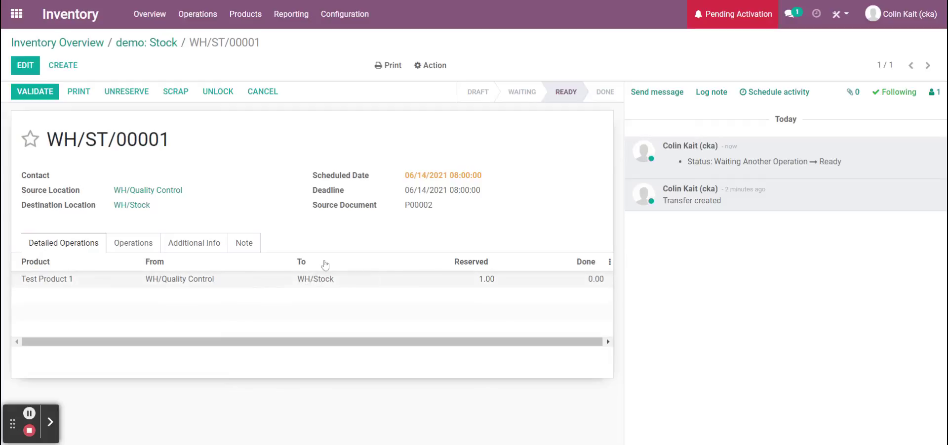
click(393, 70)
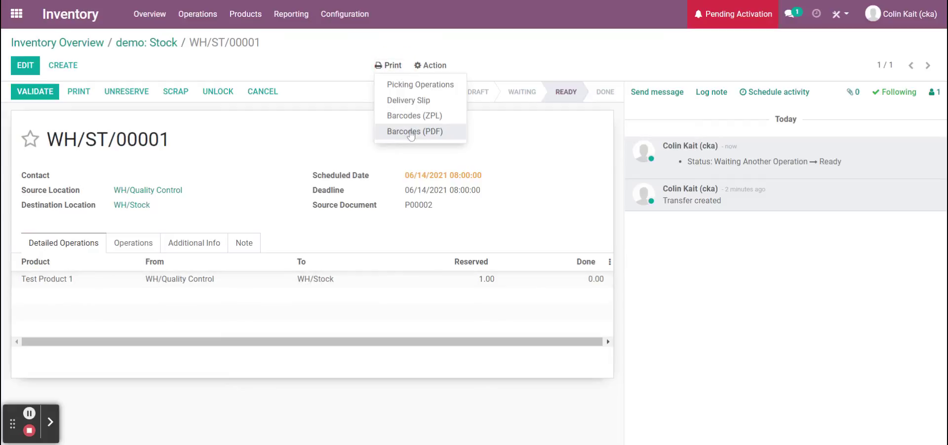
click(411, 131)
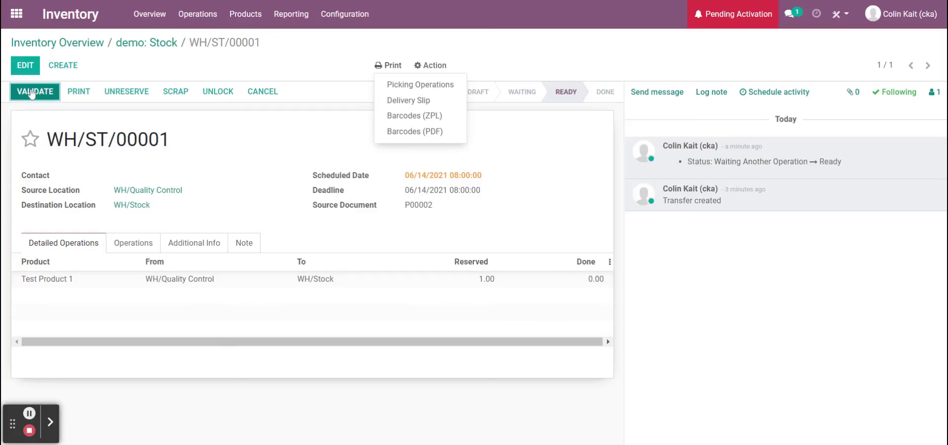
- Validate stock transfer WH/ST/00001 into WH/Stock and return to the Overview
click(32, 93)
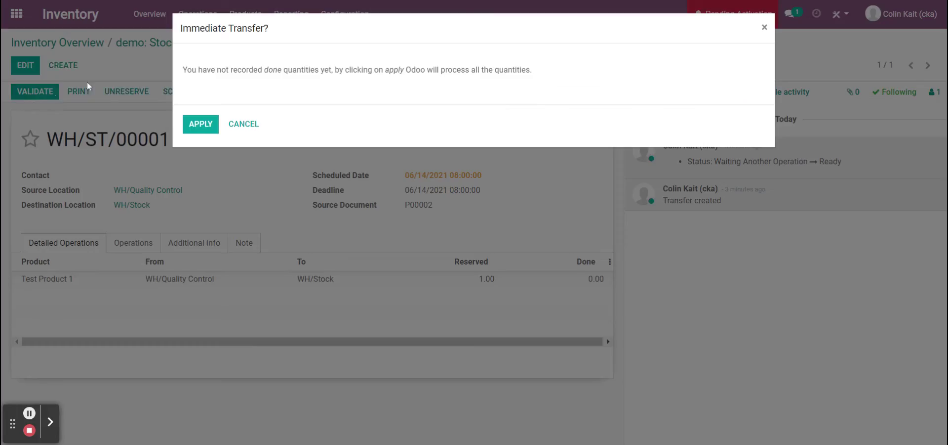
click(198, 129)
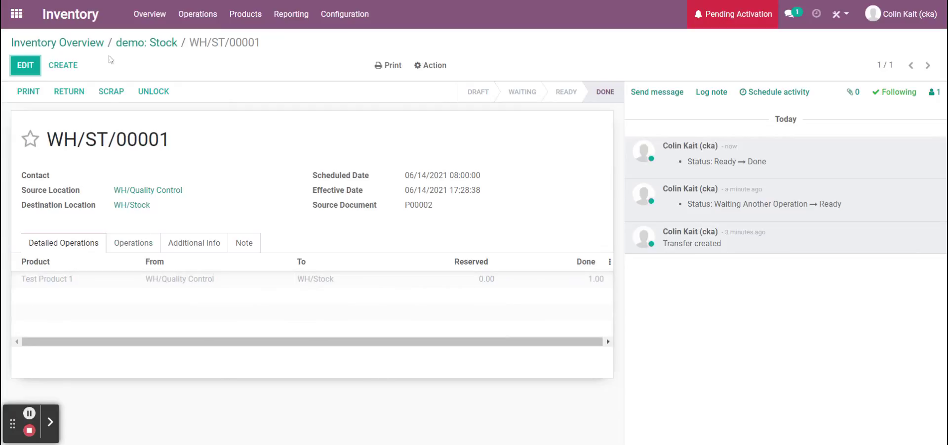
click(74, 44)
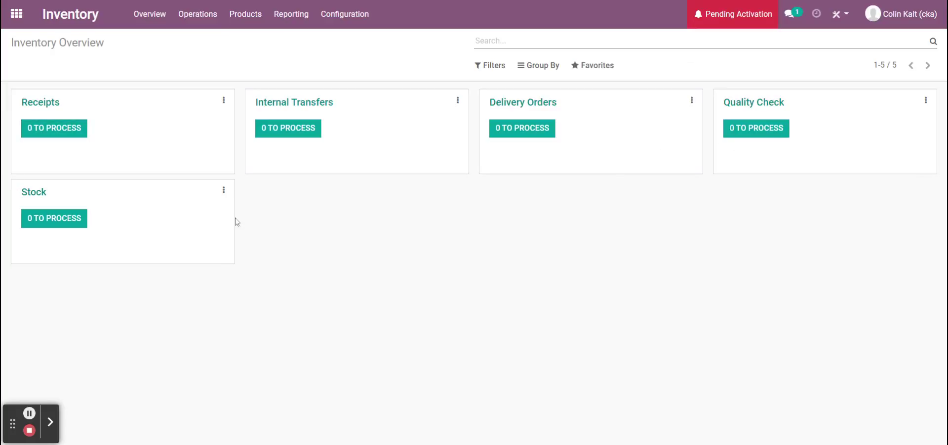
- Open the Stock On Hand report and expand Test Product 1 to its WH/Stock record
click(345, 16)
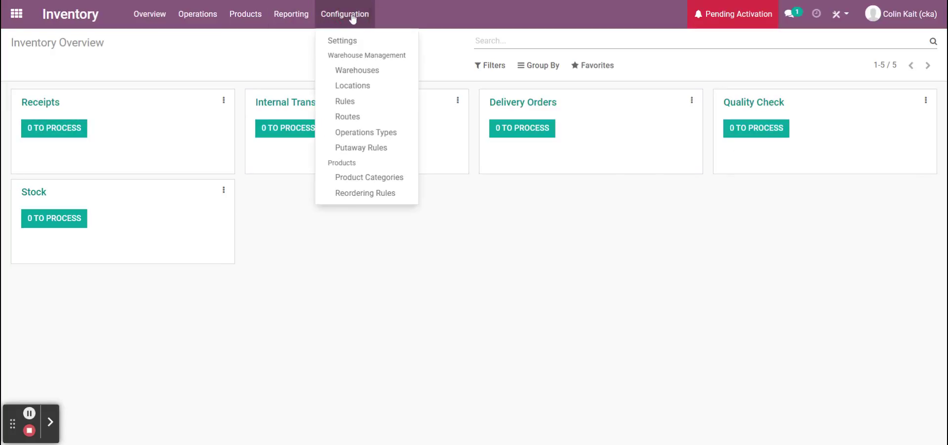
click(306, 18)
click(320, 56)
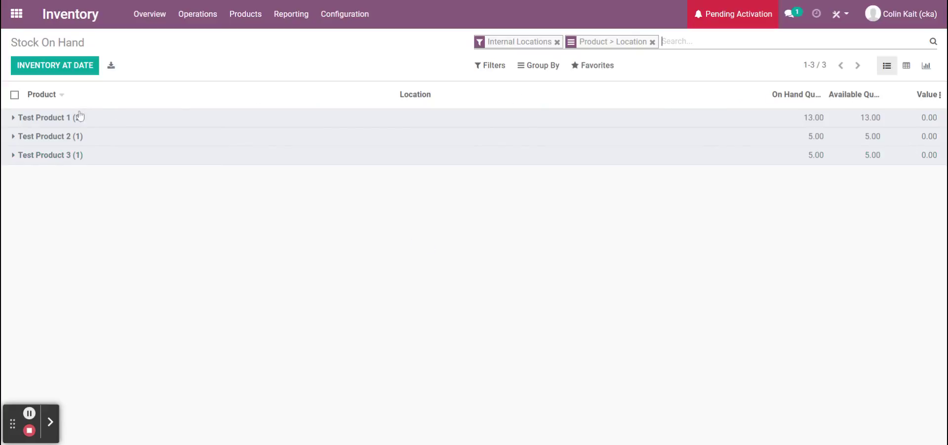
click(61, 119)
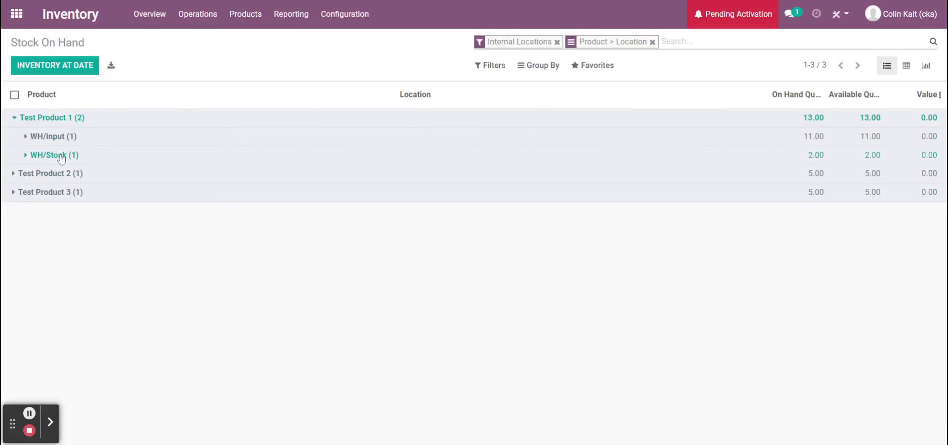
click(50, 155)
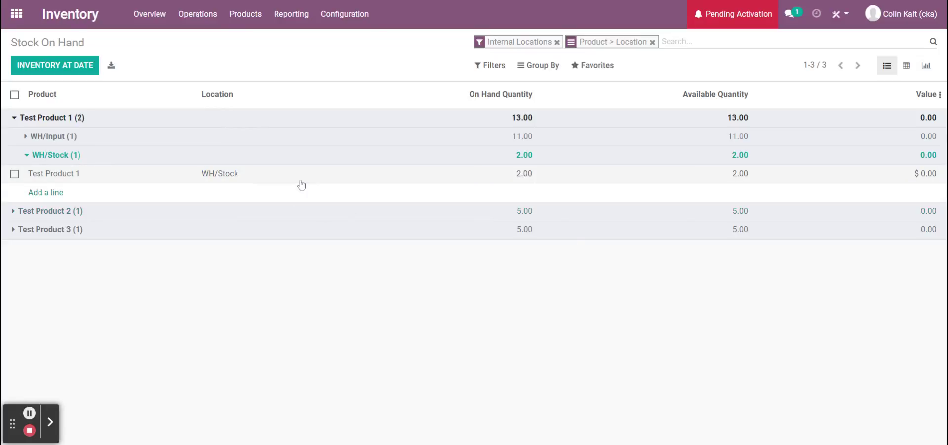
- Remove the Product > Location grouping and Internal Locations filter to show all seven quants
click(651, 43)
click(557, 43)
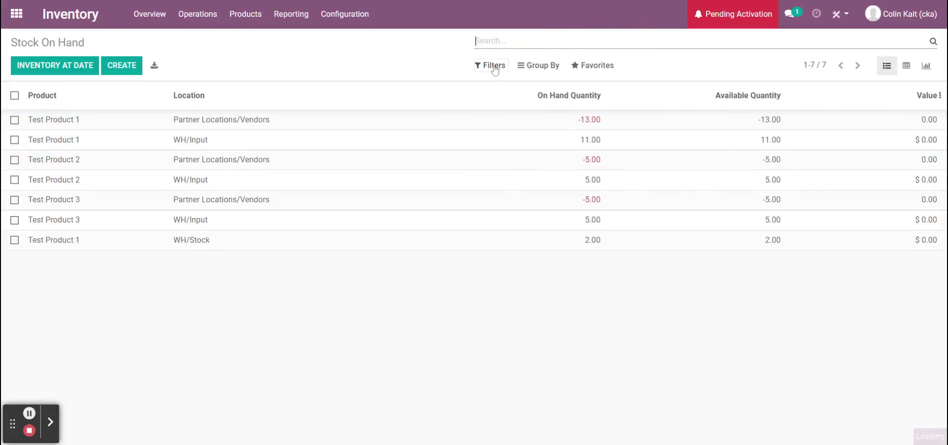
click(537, 64)
click(499, 65)
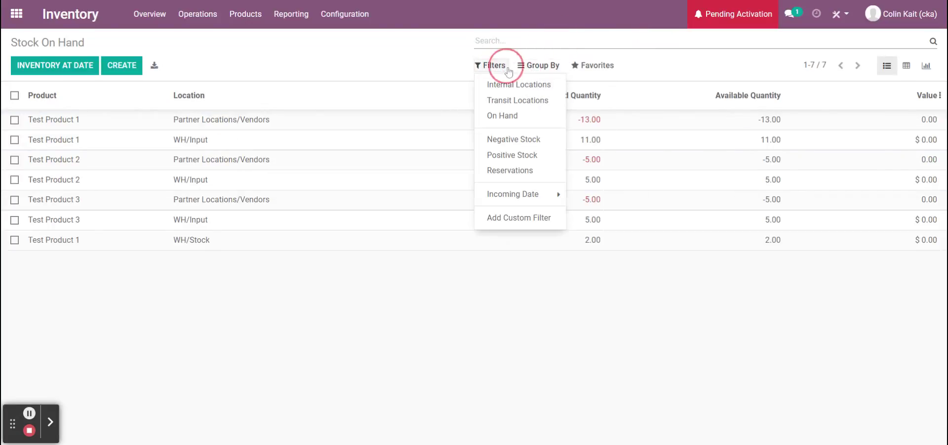
click(548, 69)
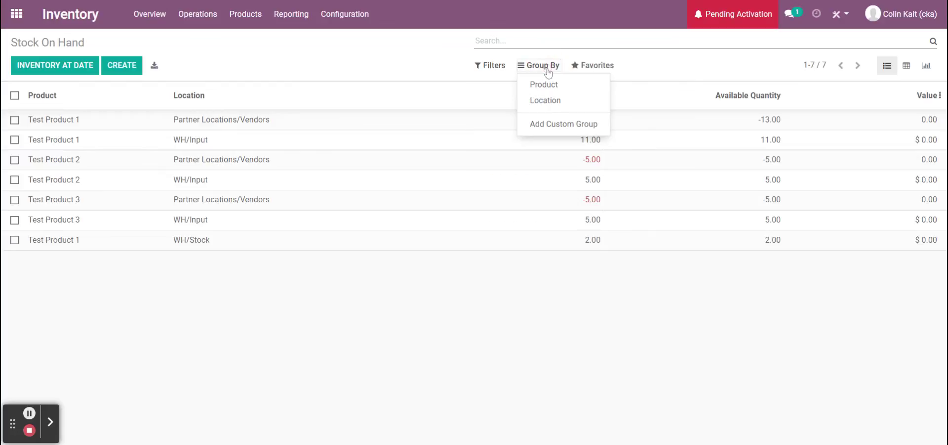
click(555, 125)
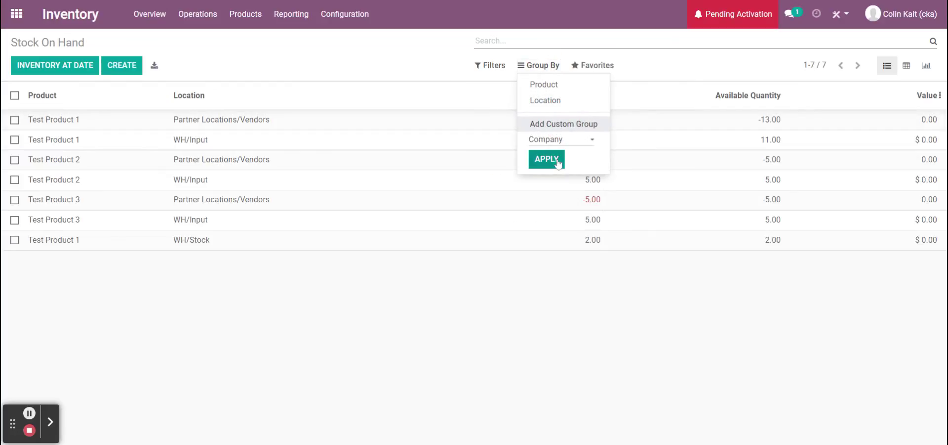
click(296, 14)
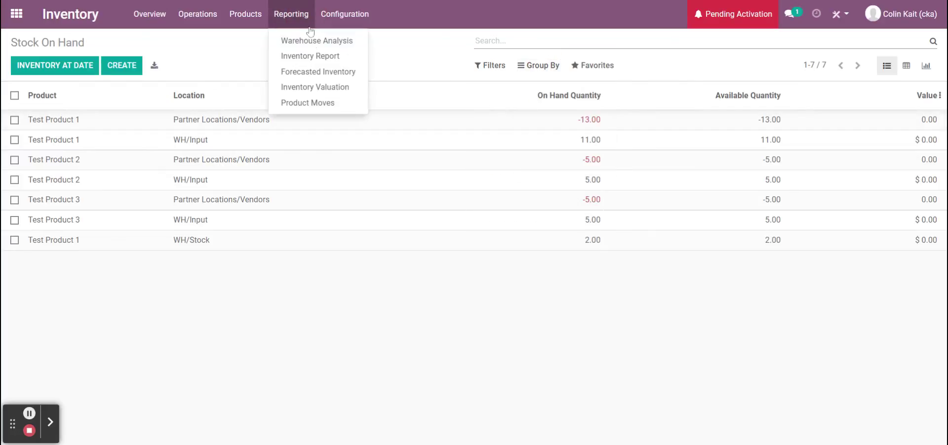
- Open the Product Moves report and add grouping by Date: Day
click(328, 101)
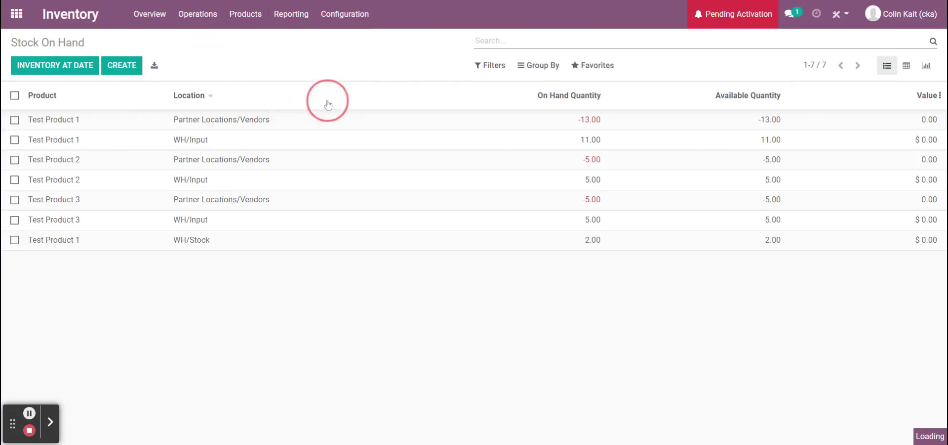
click(543, 66)
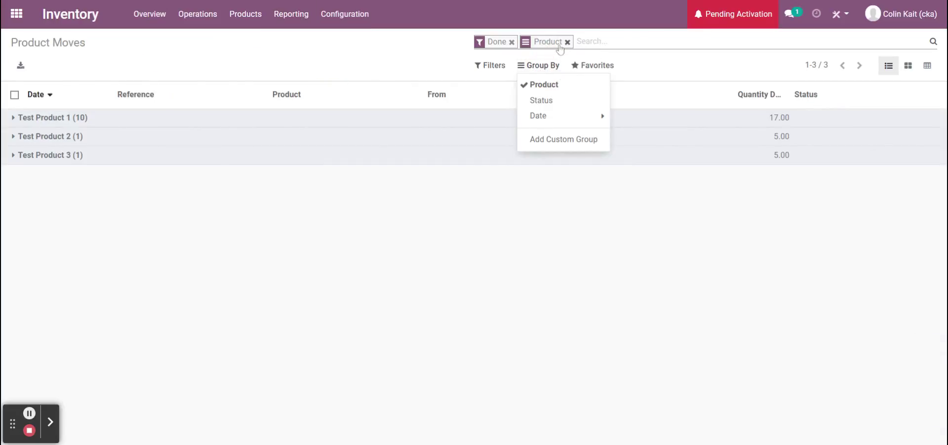
click(557, 115)
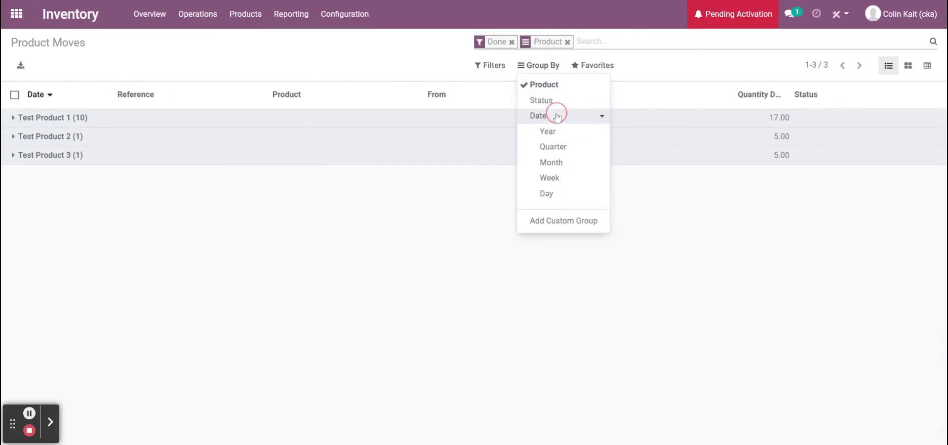
click(569, 194)
- Remove the Done filter and default grouping, regroup by day, and expand 14 Jun 2021
click(511, 43)
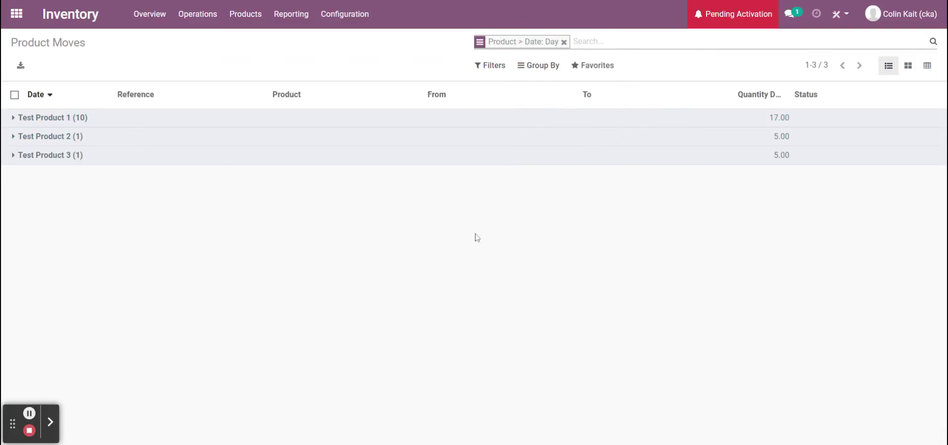
click(564, 42)
click(541, 65)
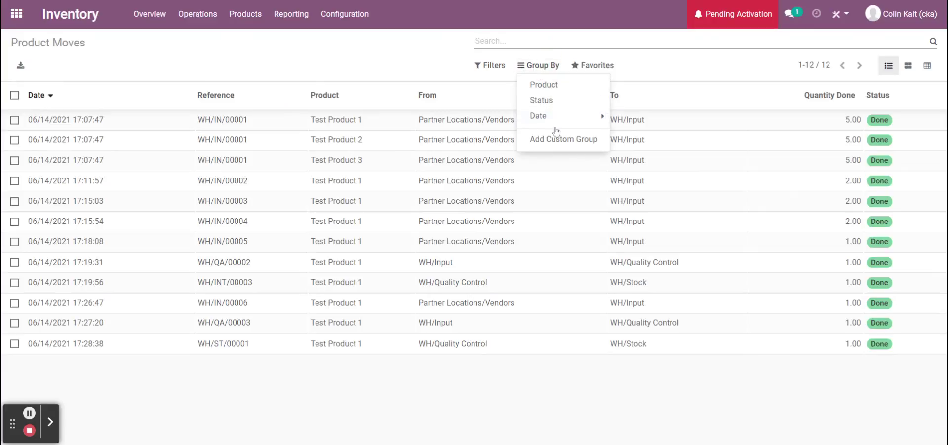
click(544, 115)
click(563, 193)
click(437, 64)
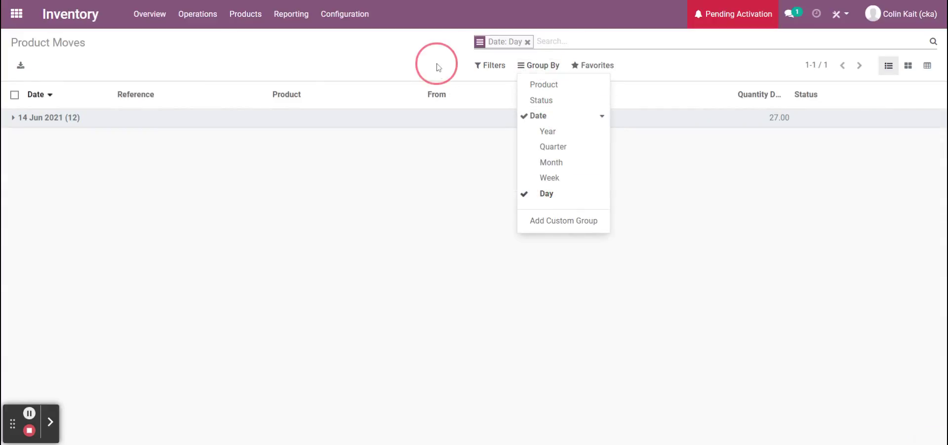
click(52, 121)
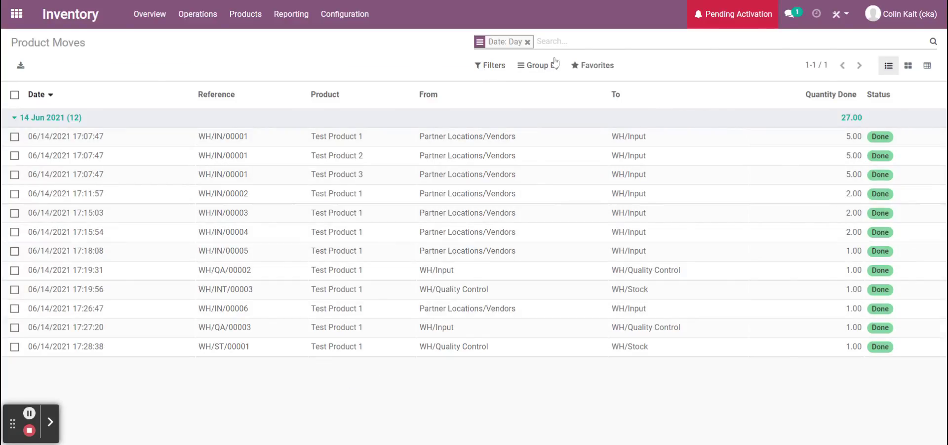
- Subgroup each day's moves by product: Test Product 1 17.00, Products 2 and 3 5.00
click(539, 64)
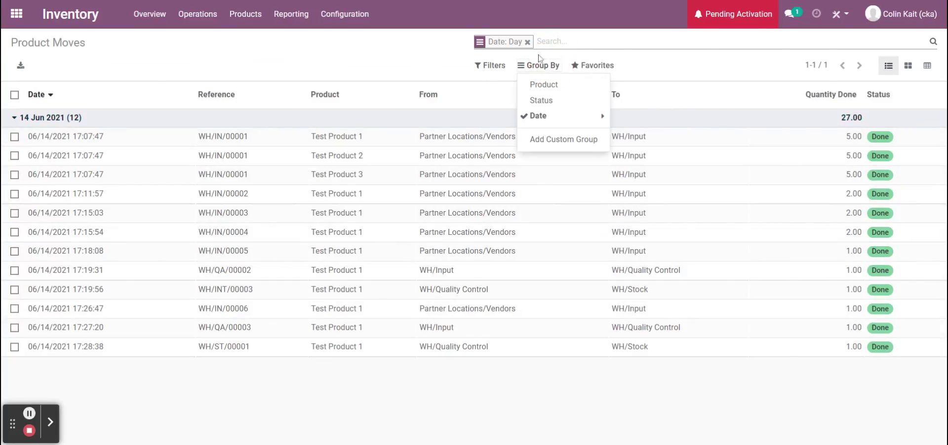
click(538, 85)
click(347, 41)
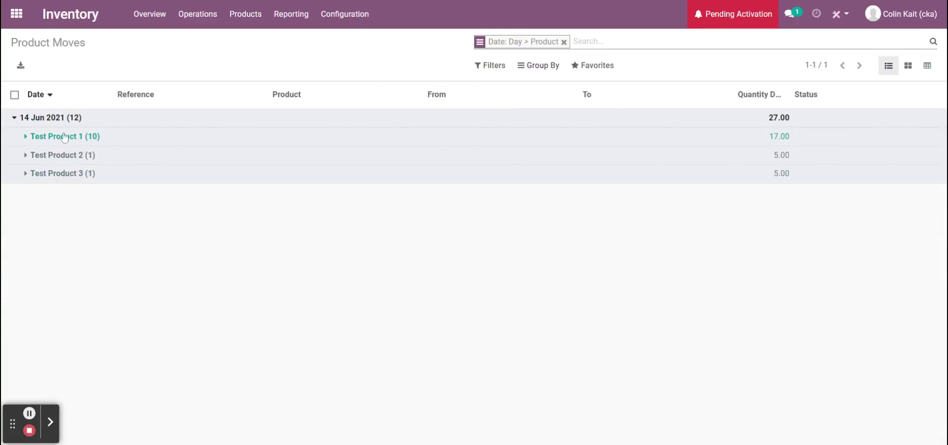